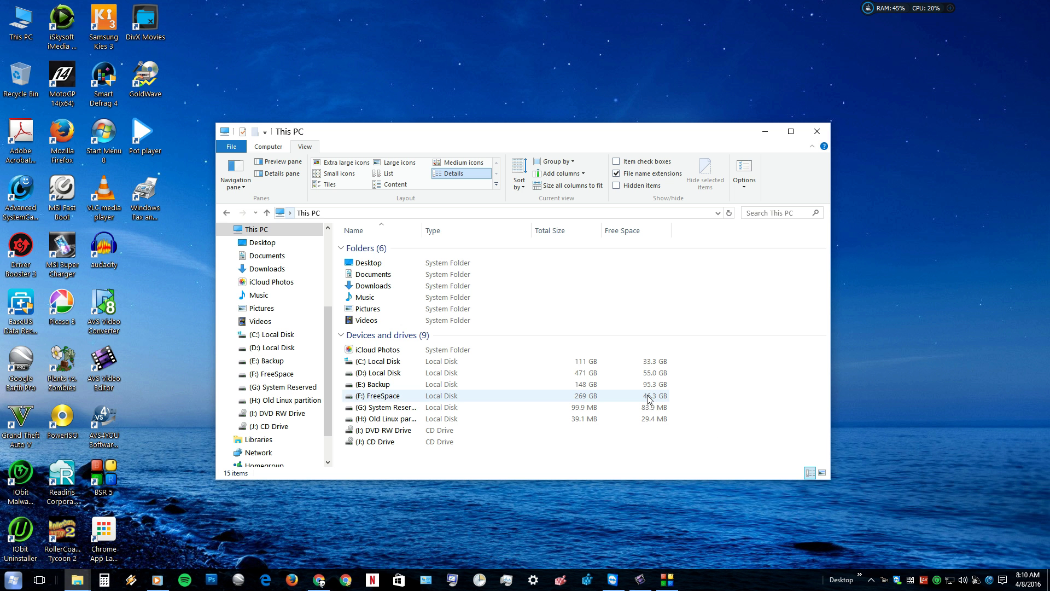
- Browse from the C: drive into Windows, then complete the address path to C:\Windows\Installer
double_click(383, 365)
left_click(376, 352)
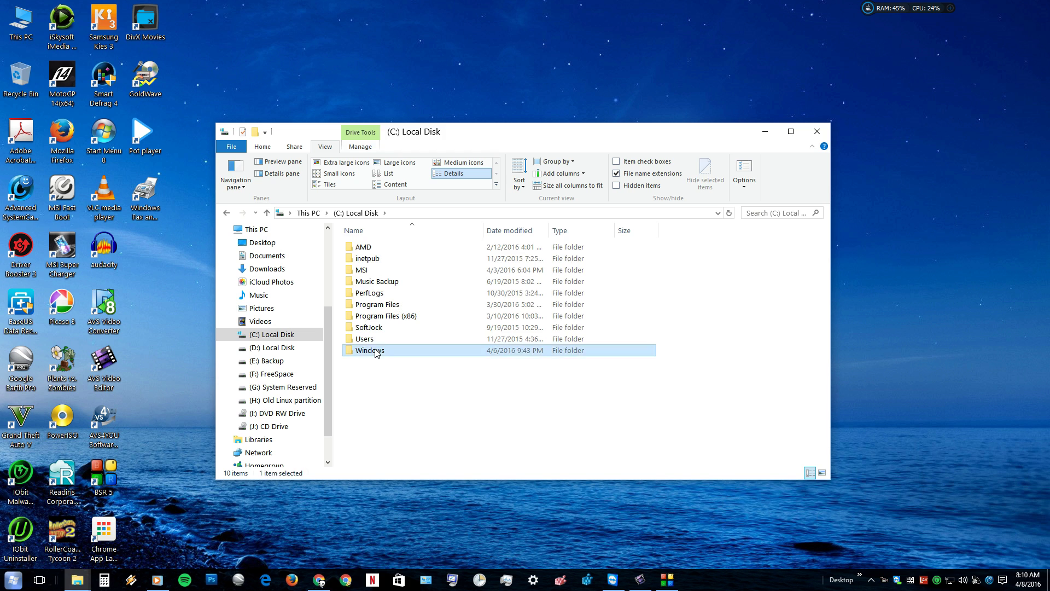
double_click(376, 352)
left_click(423, 214)
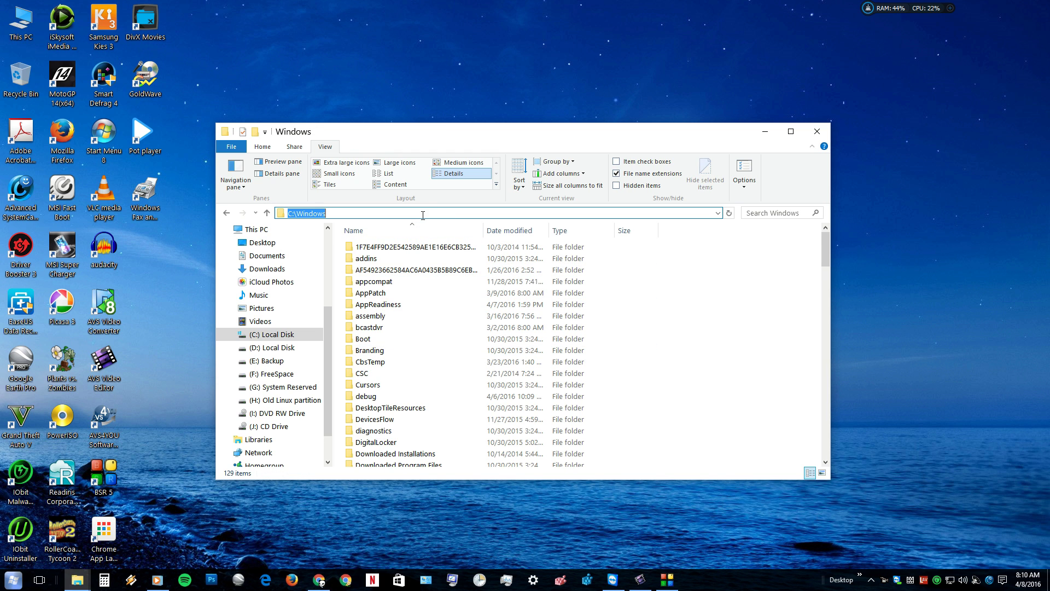
left_click(421, 213)
type("\\")
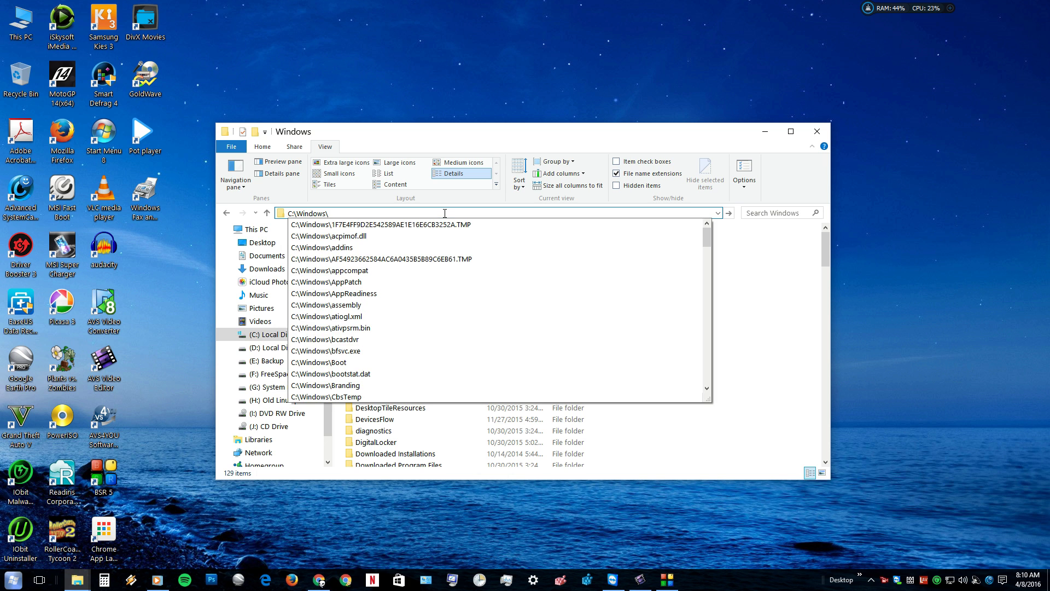
type("ins")
type("ler")
key("Return")
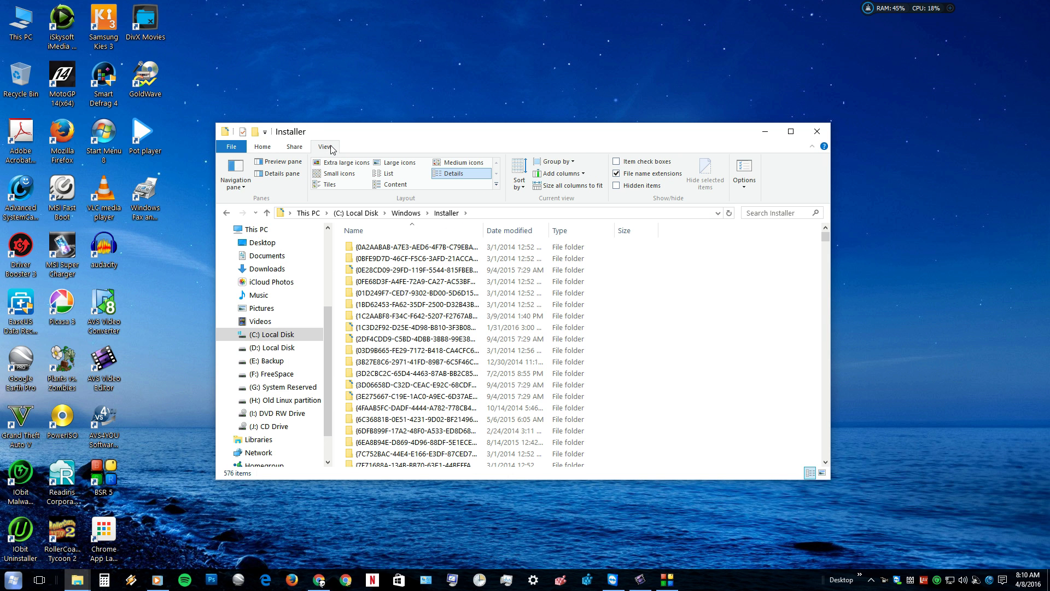
- Add a Subject column to the Installer folder's details view and sort the packages by Subject
left_click(582, 178)
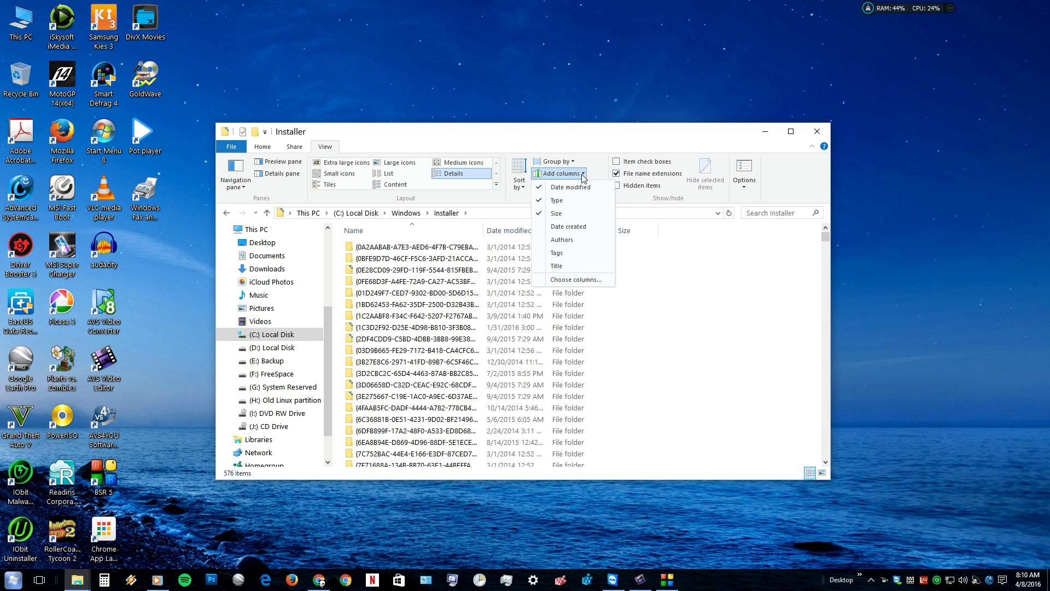
left_click(573, 280)
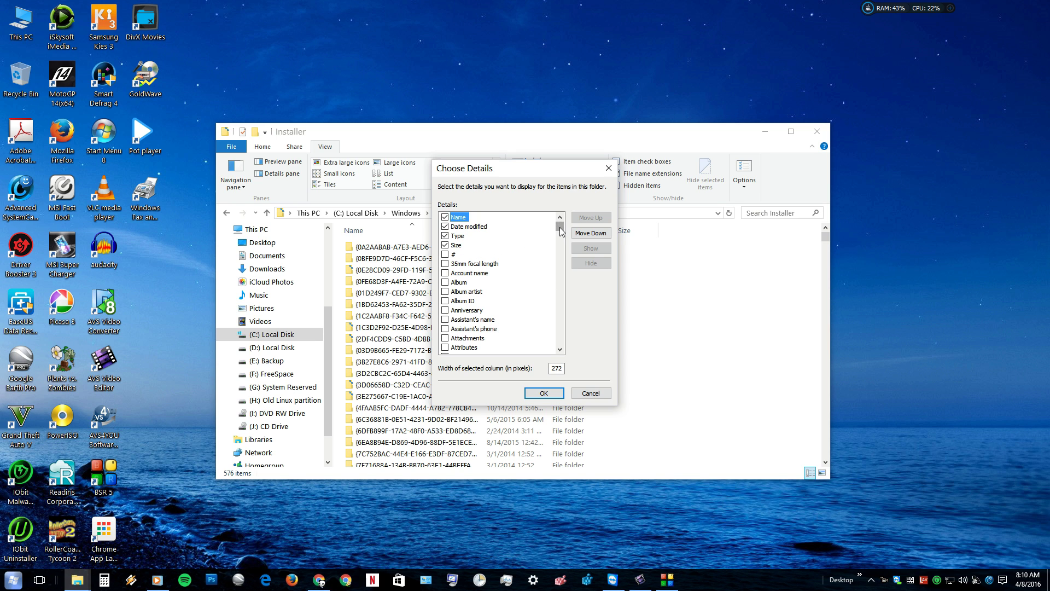
left_click_drag(561, 232, 561, 335)
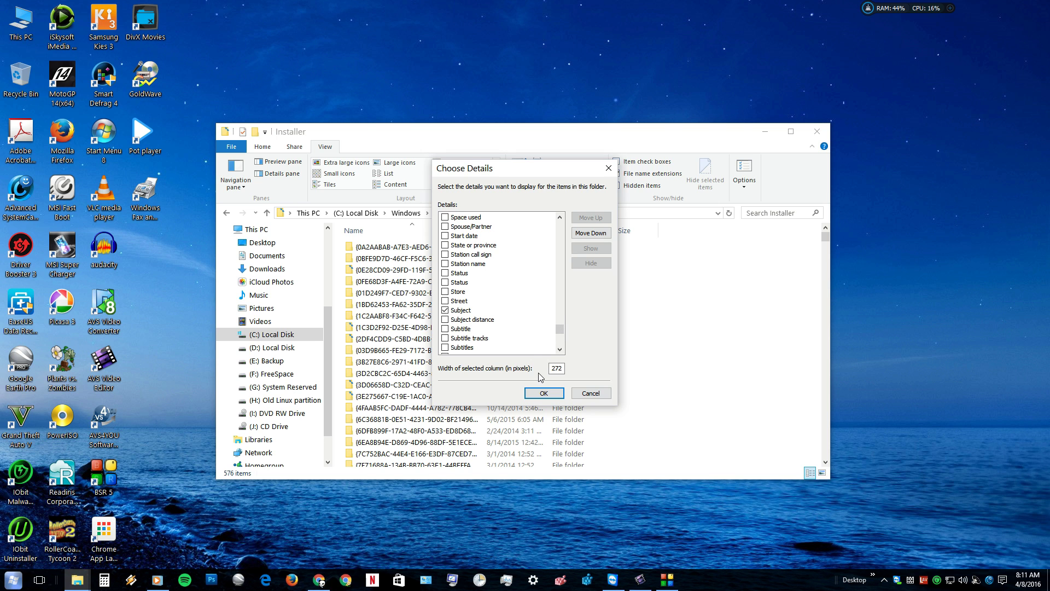
left_click(543, 393)
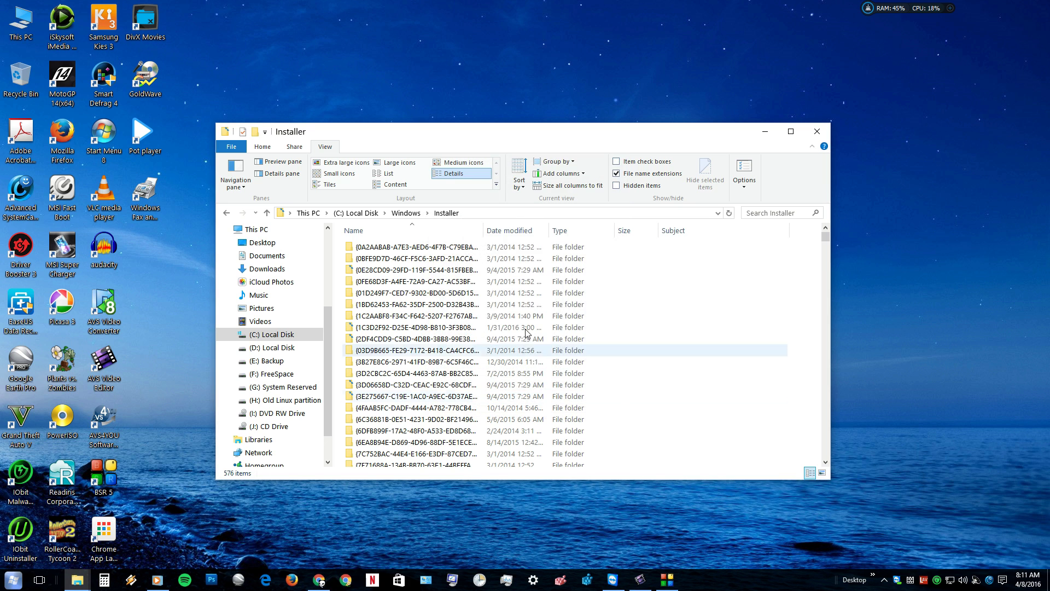
left_click(569, 175)
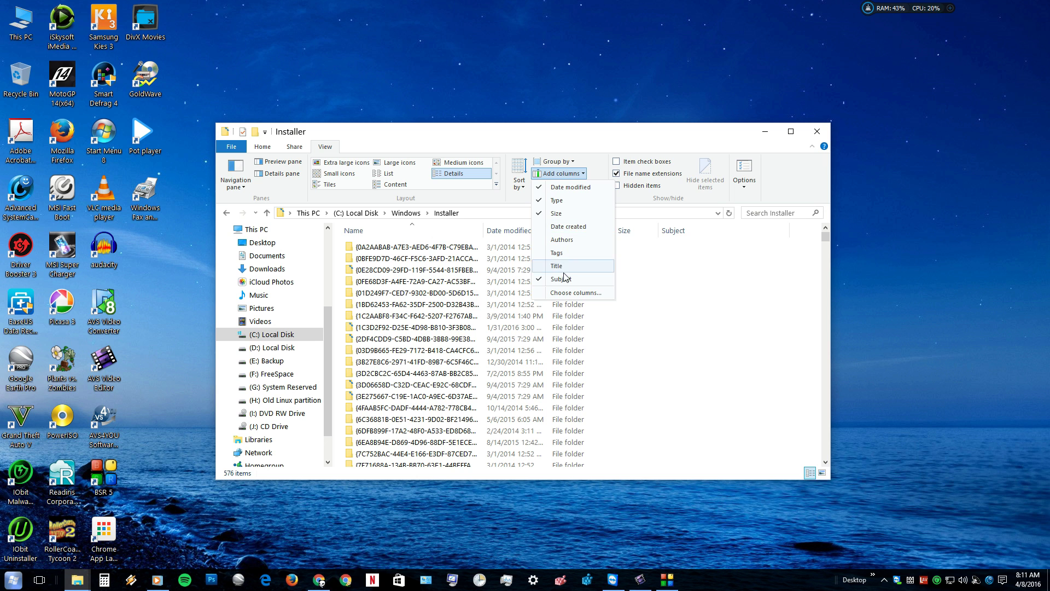
left_click(567, 294)
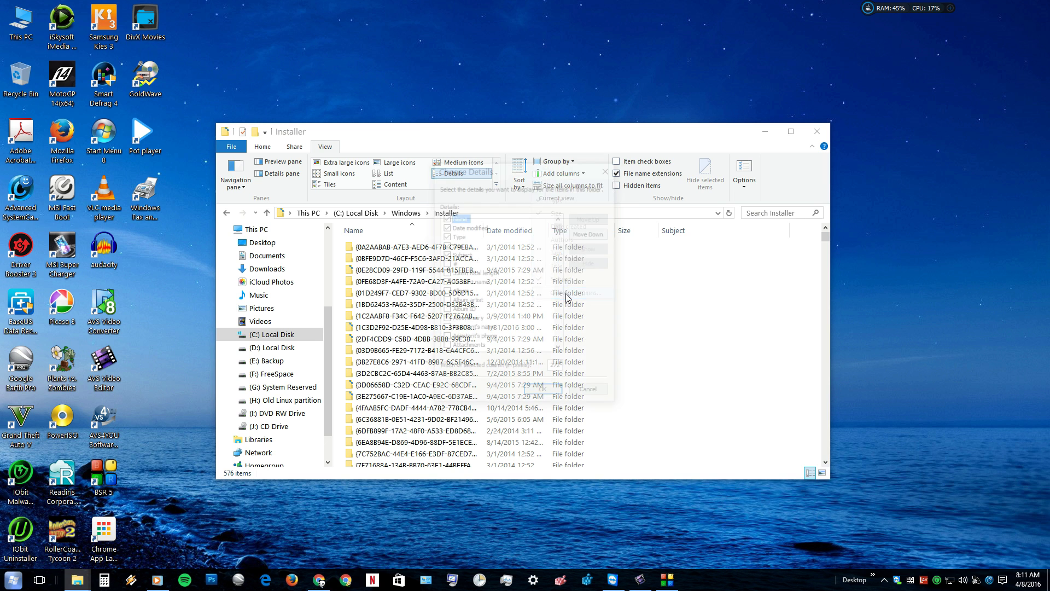
left_click(541, 392)
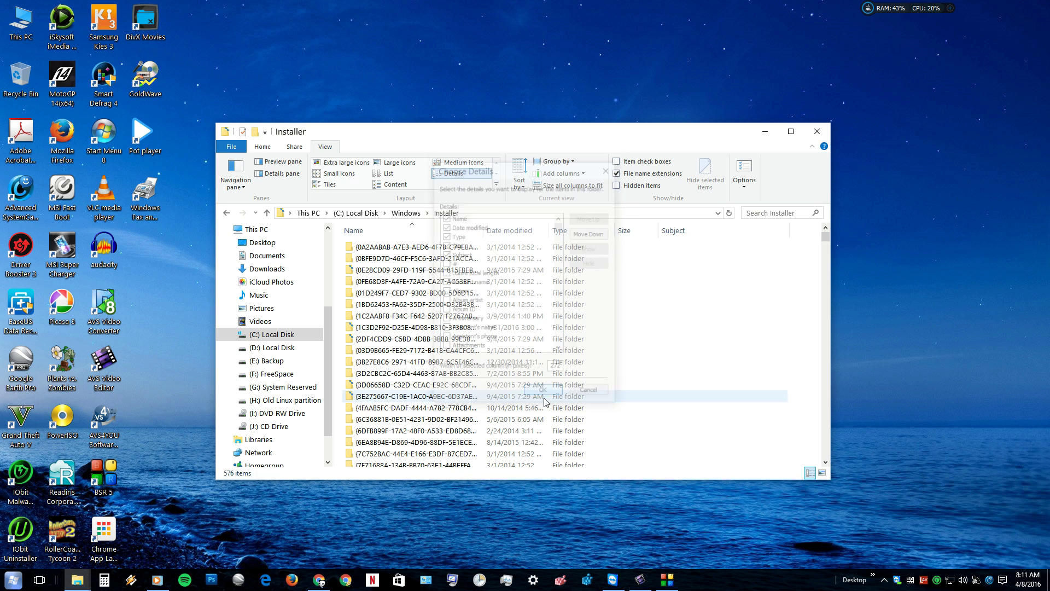
left_click(685, 232)
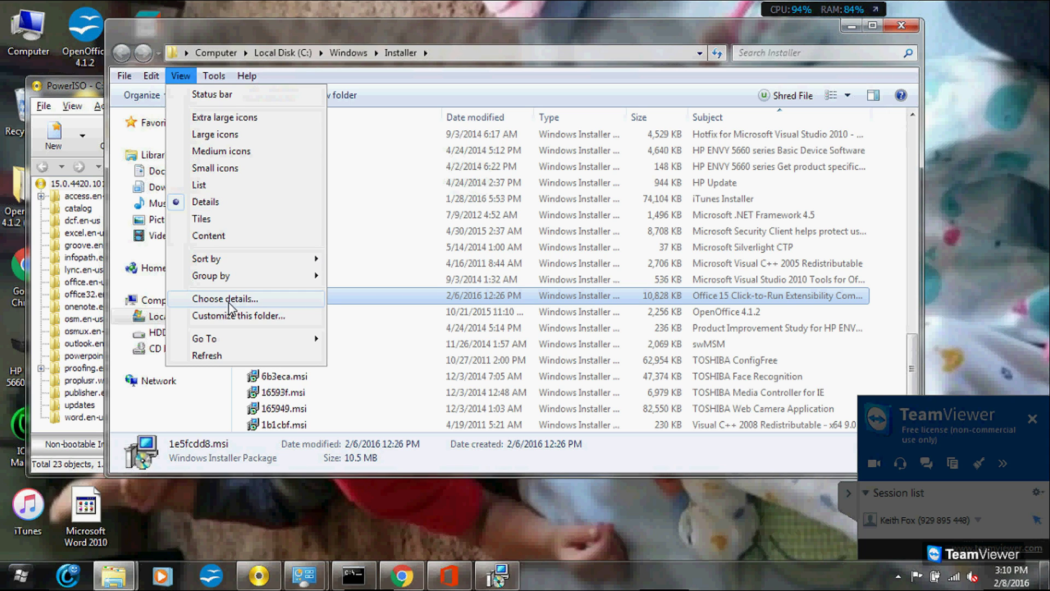
- Show the Subject column, then uninstall the 1e5fcdde.msi localization package and confirm removal
left_click(231, 305)
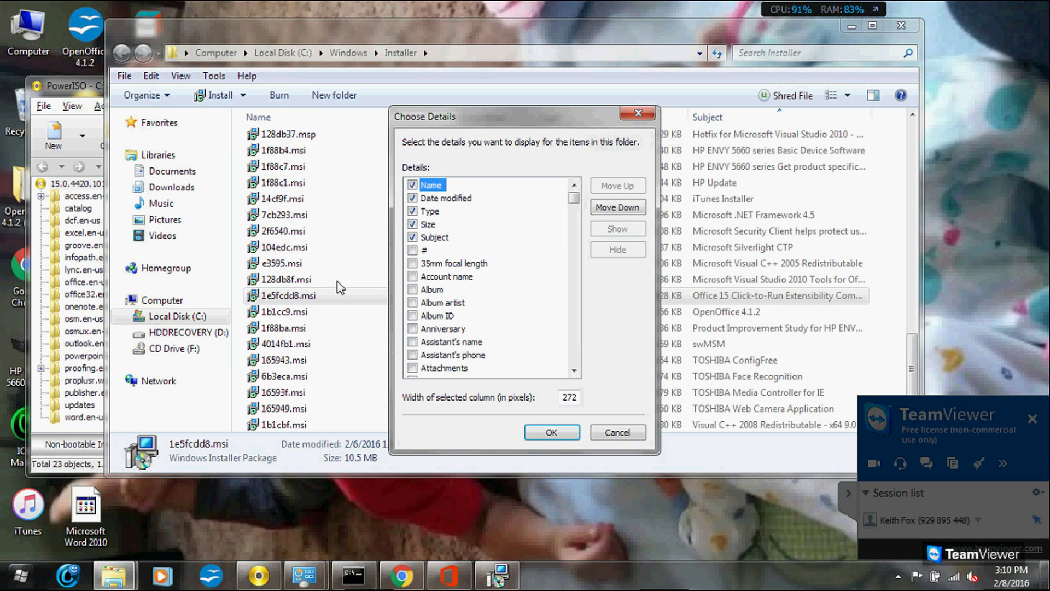
left_click(437, 238)
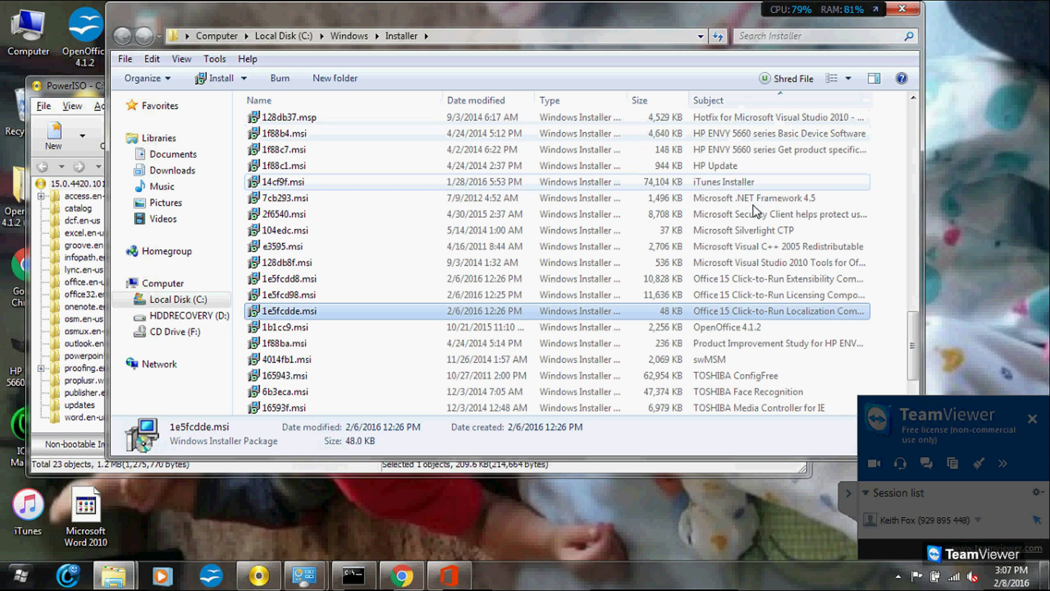
right_click(721, 316)
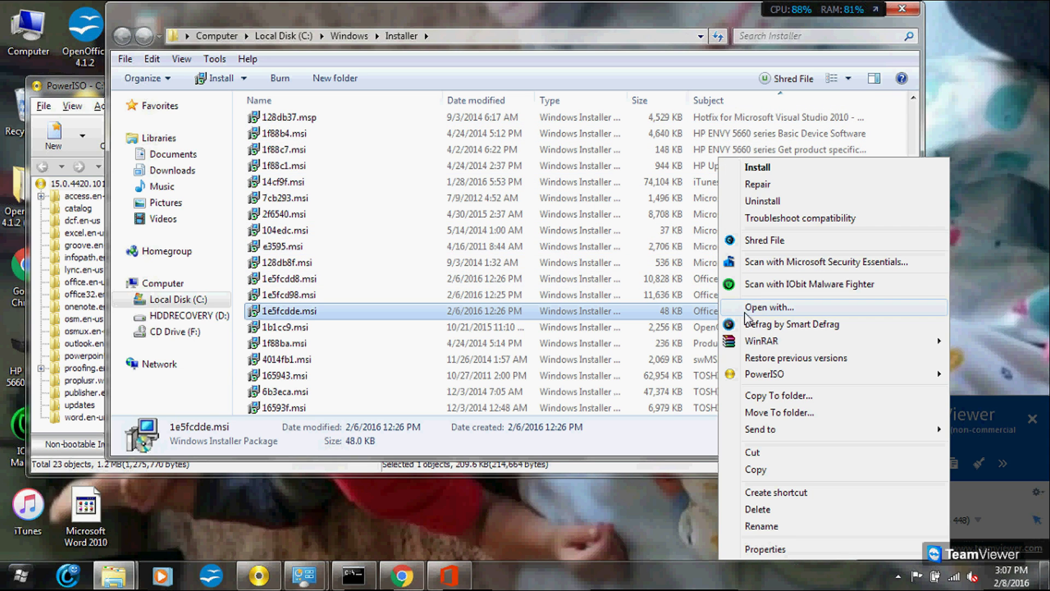
left_click(771, 201)
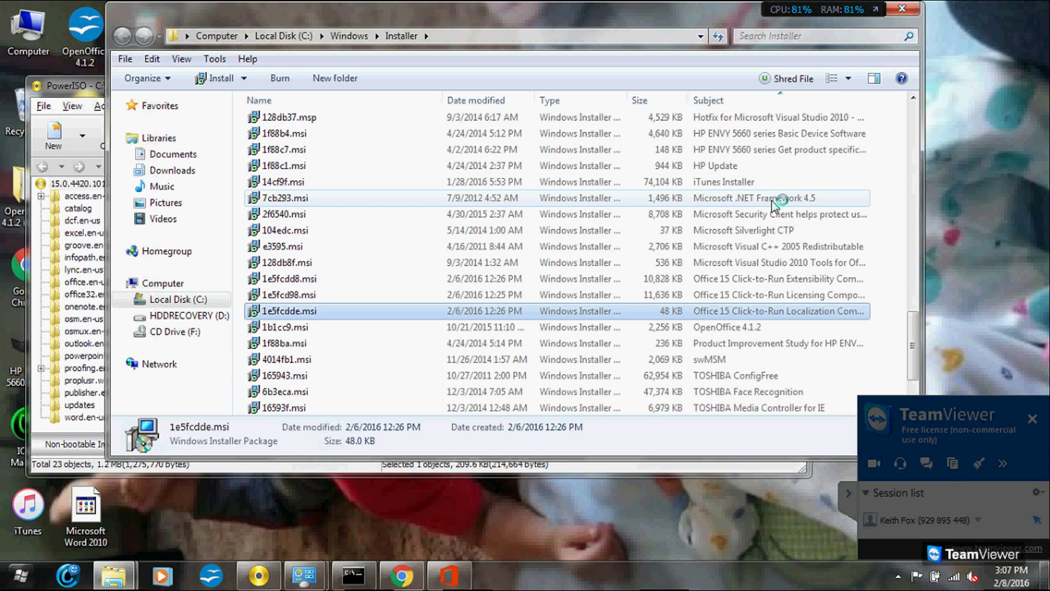
left_click(490, 317)
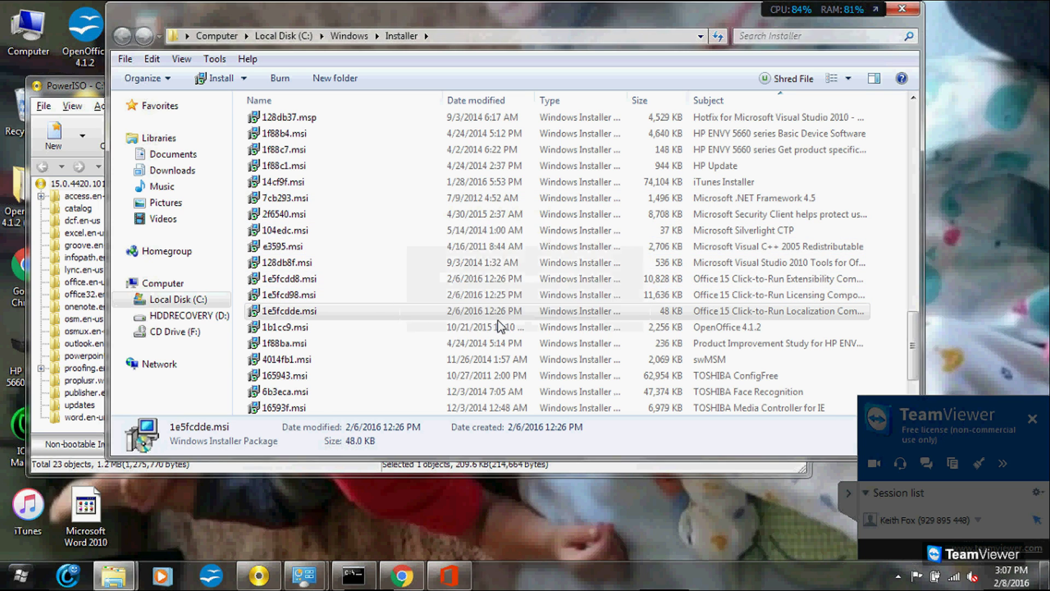
left_click_drag(464, 230, 162, 166)
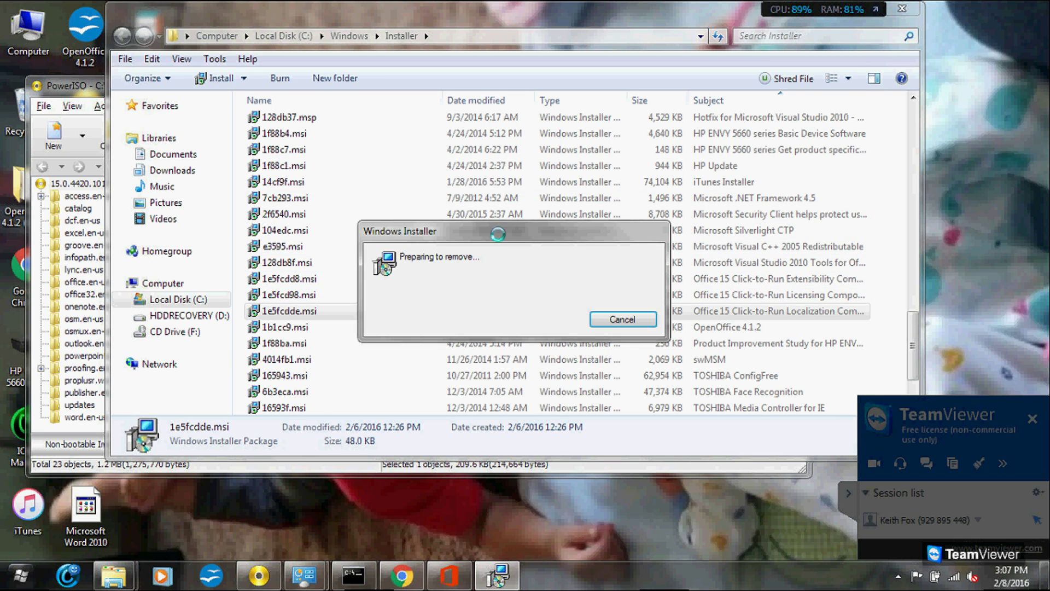
left_click_drag(227, 168, 224, 138)
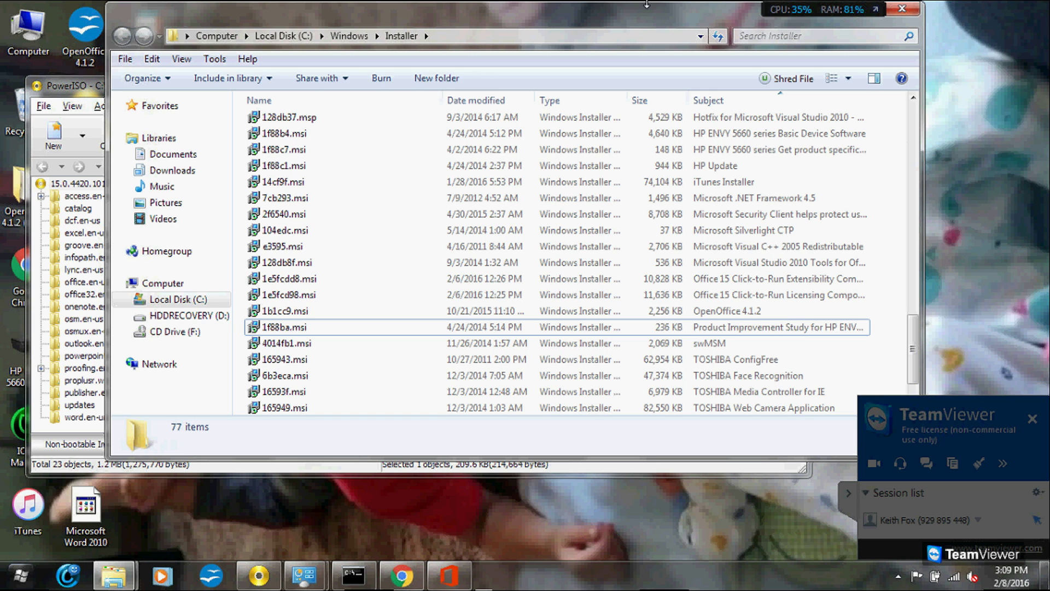
- Uninstall the 1e5fcd98.msi Office 15 Click-to-Run package and confirm removal
left_click_drag(477, 11, 477, 28)
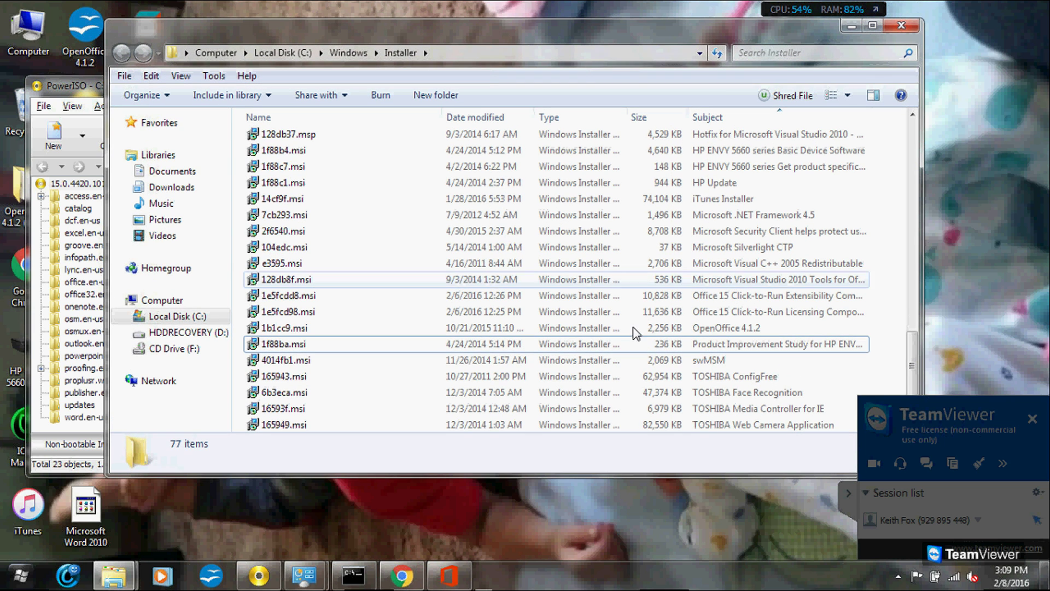
left_click(691, 314)
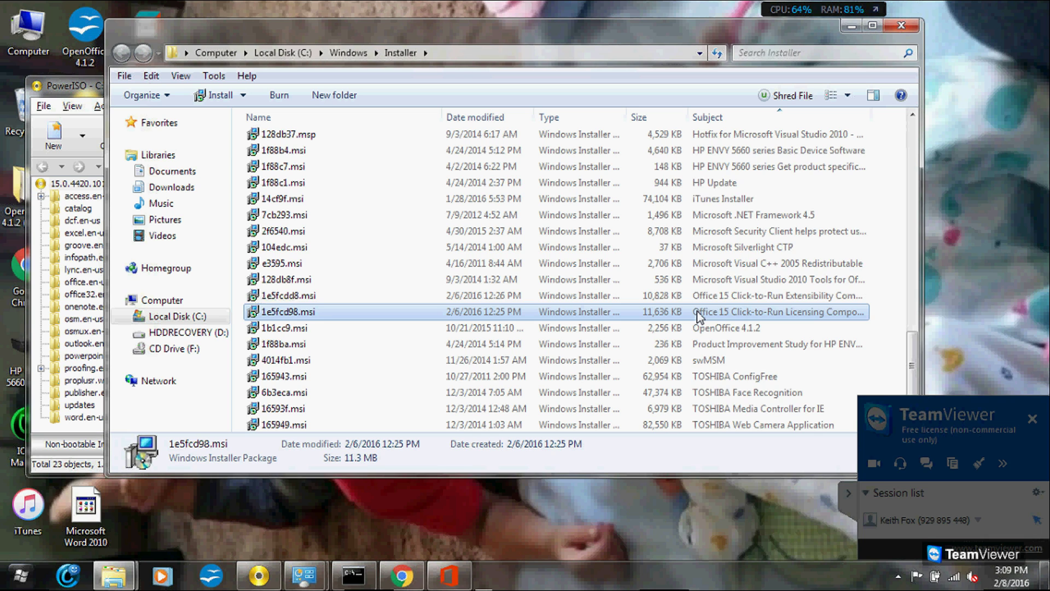
right_click(692, 314)
left_click(749, 204)
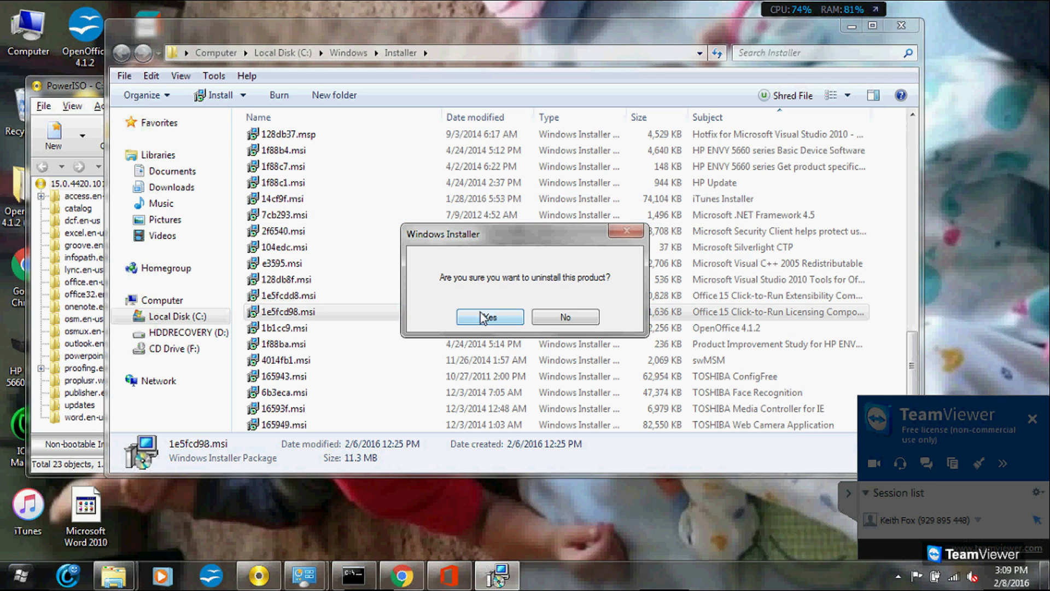
left_click(485, 317)
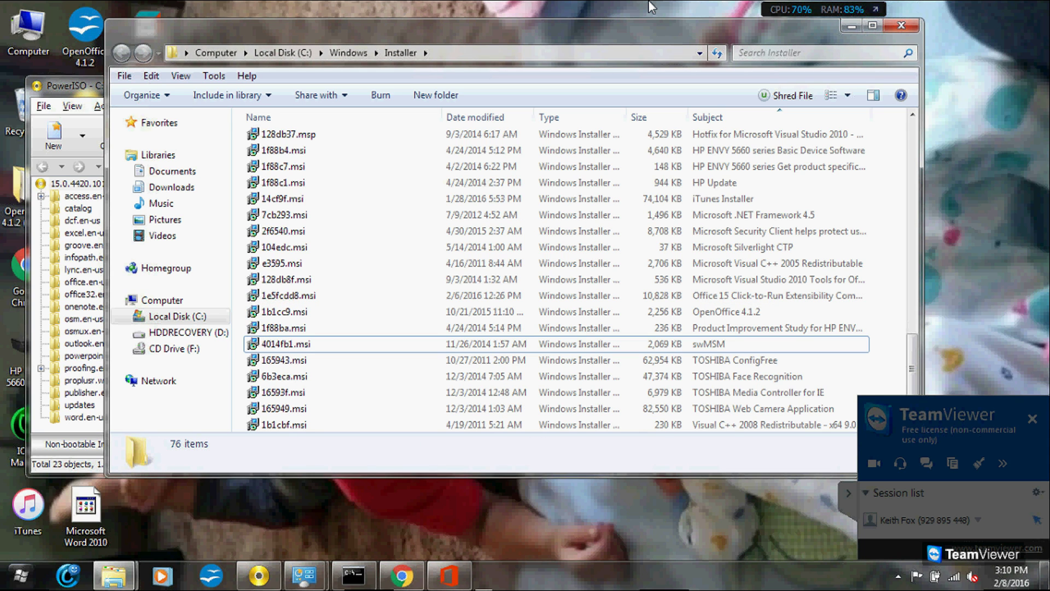
- Uninstall the 1e5fcdd8.msi Extensibility Component package and wait for removal to finish
left_click(700, 295)
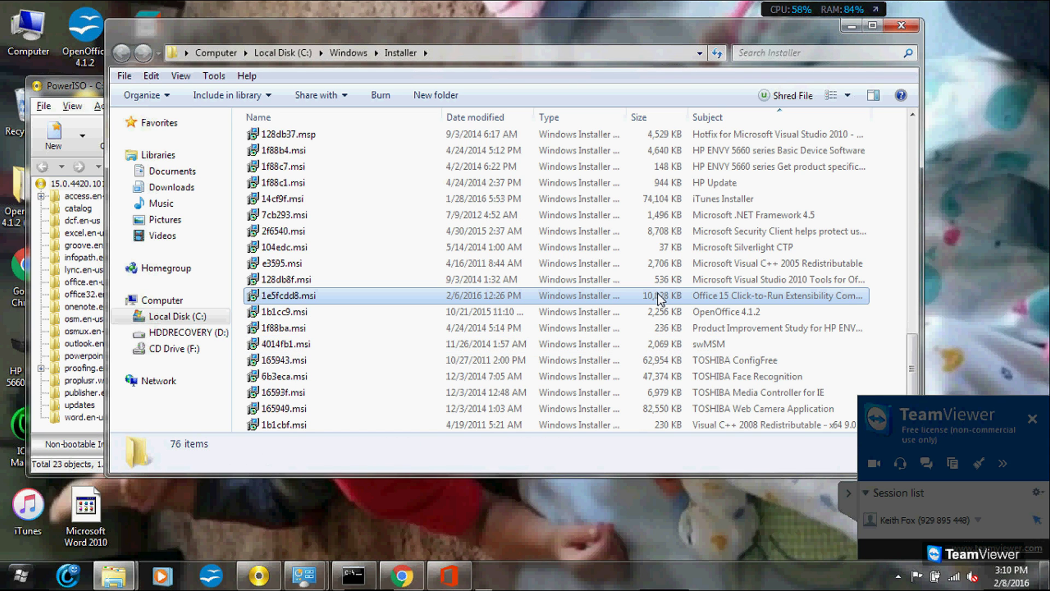
right_click(700, 295)
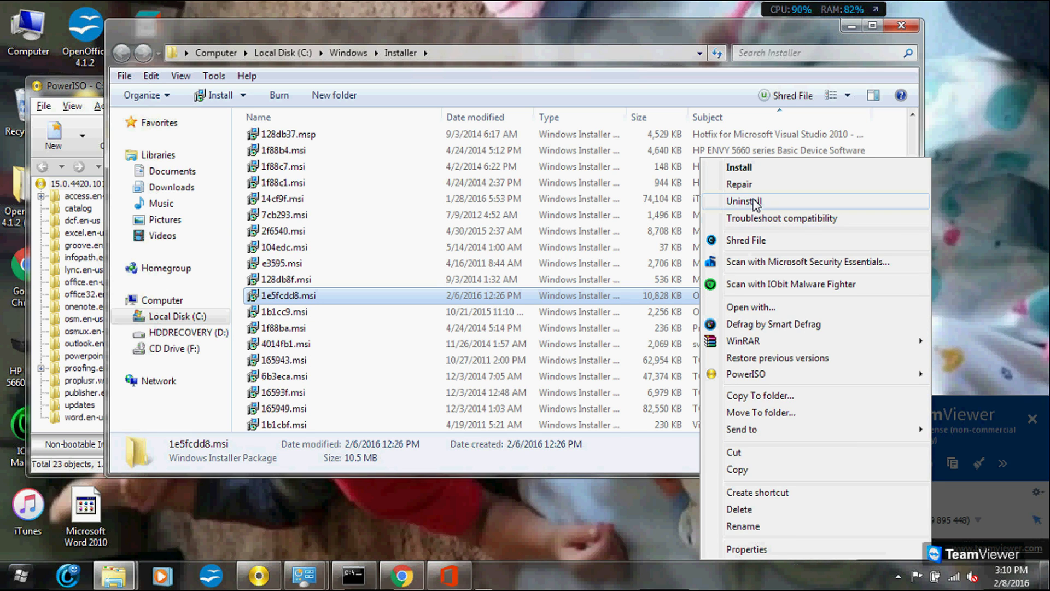
left_click(755, 201)
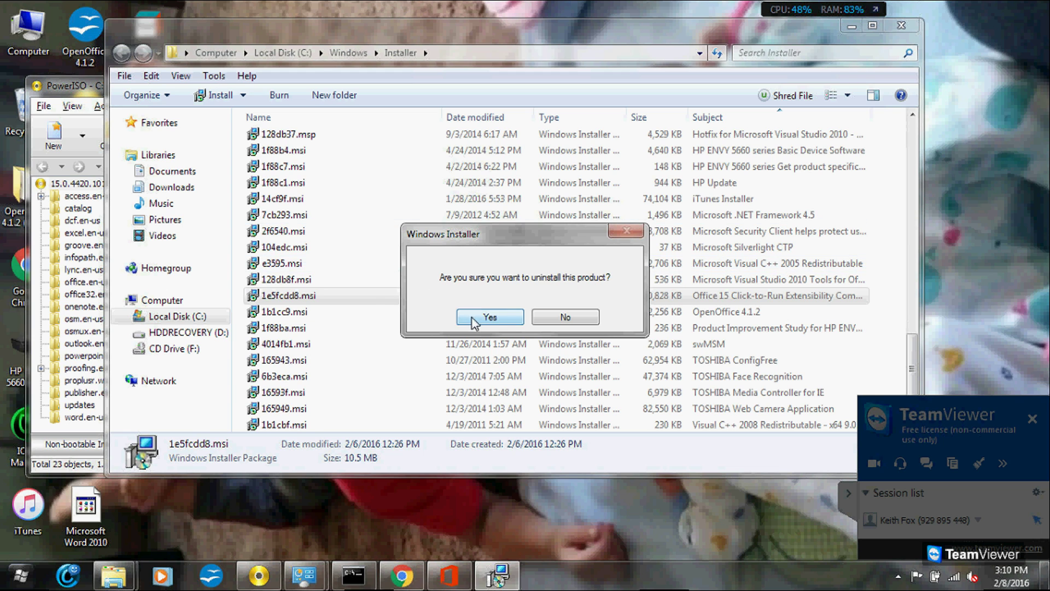
left_click(489, 317)
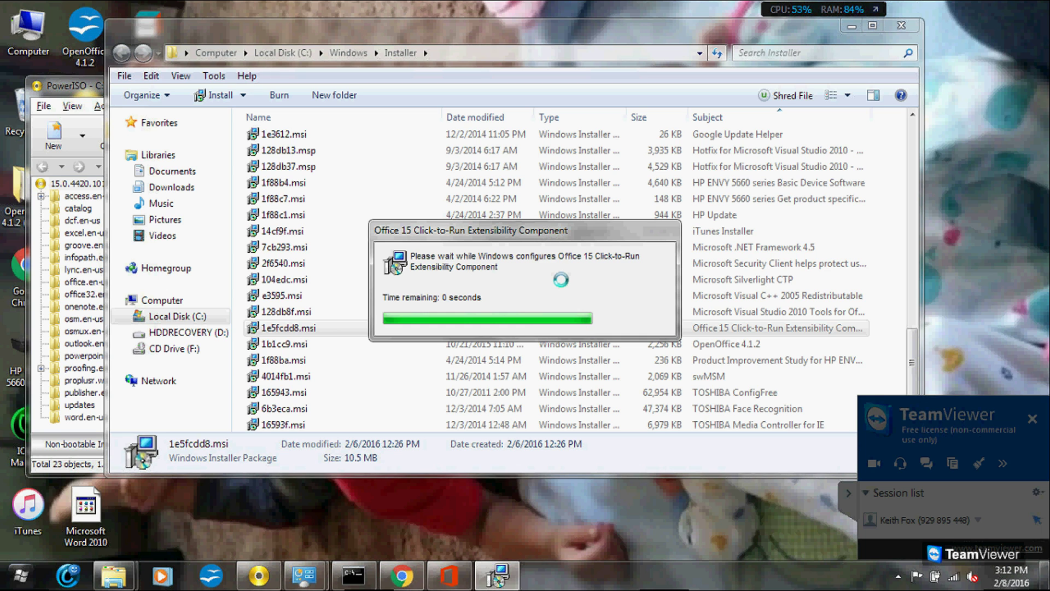
scroll(563, 284, "down", 1)
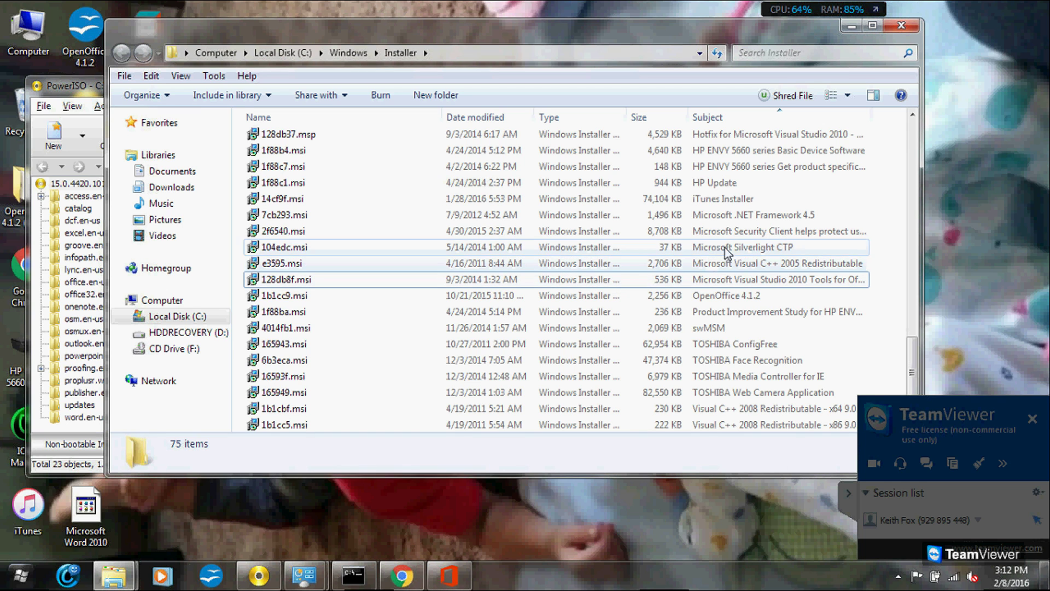
- Run setup.exe directly from the OfficeProfessionalPlus_x64_en-us.img image in PowerISO
left_click(851, 27)
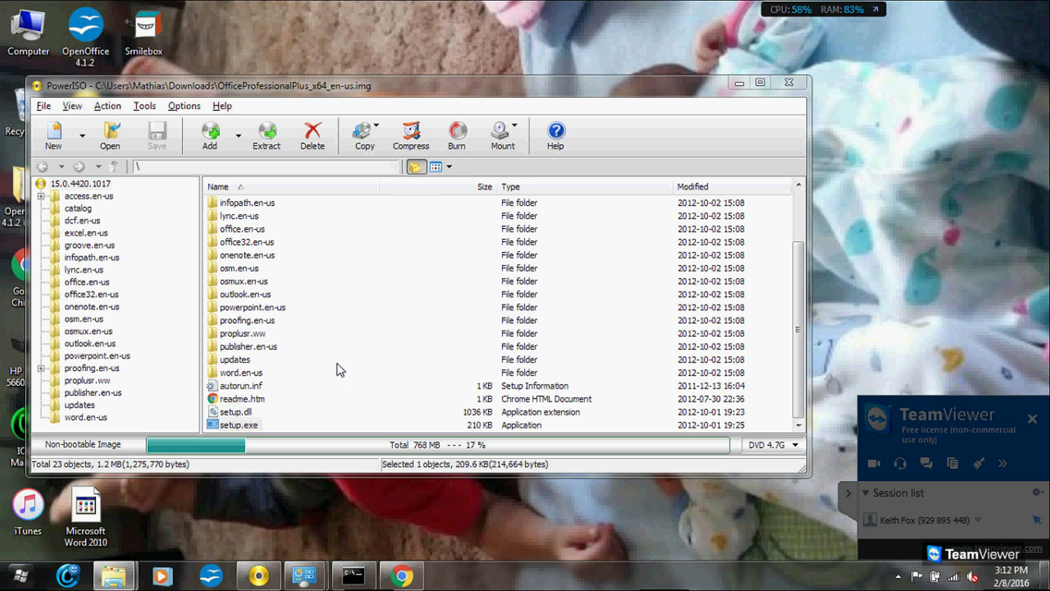
double_click(242, 428)
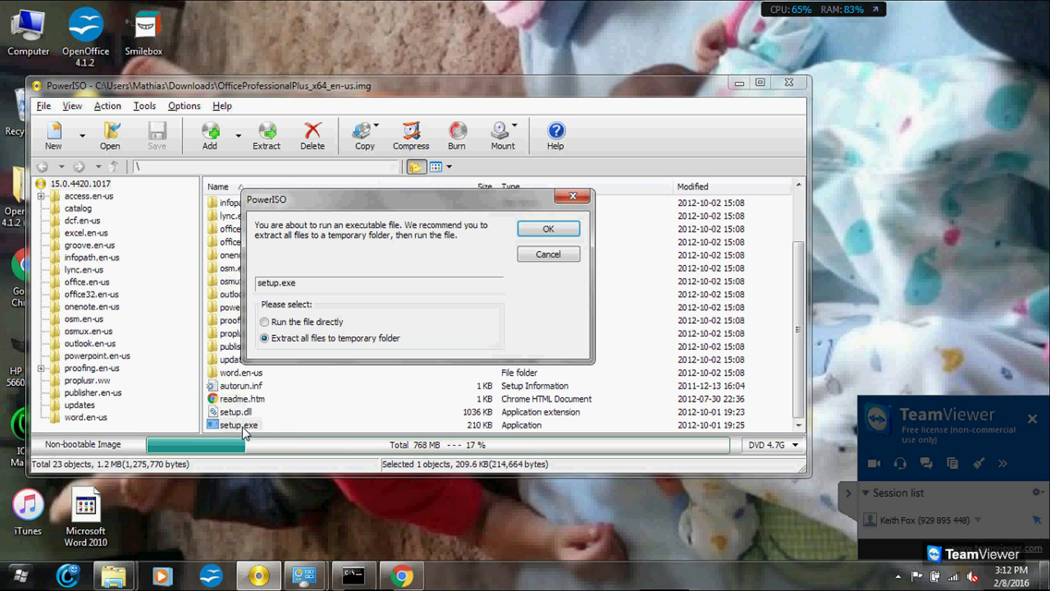
left_click(296, 321)
left_click(520, 234)
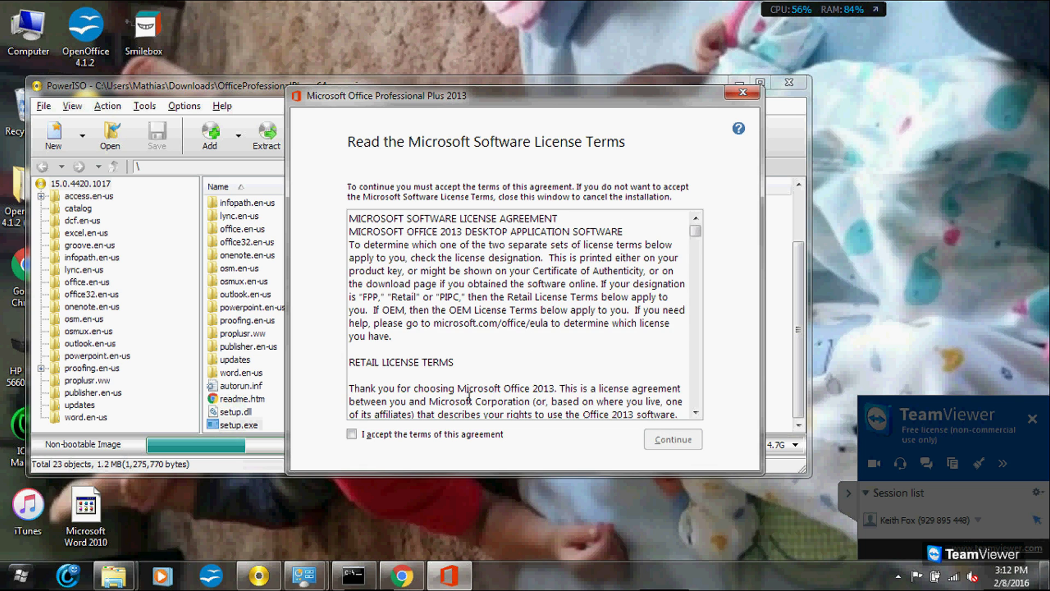
- Accept the Office 2013 license terms and choose a customized installation
left_click(353, 435)
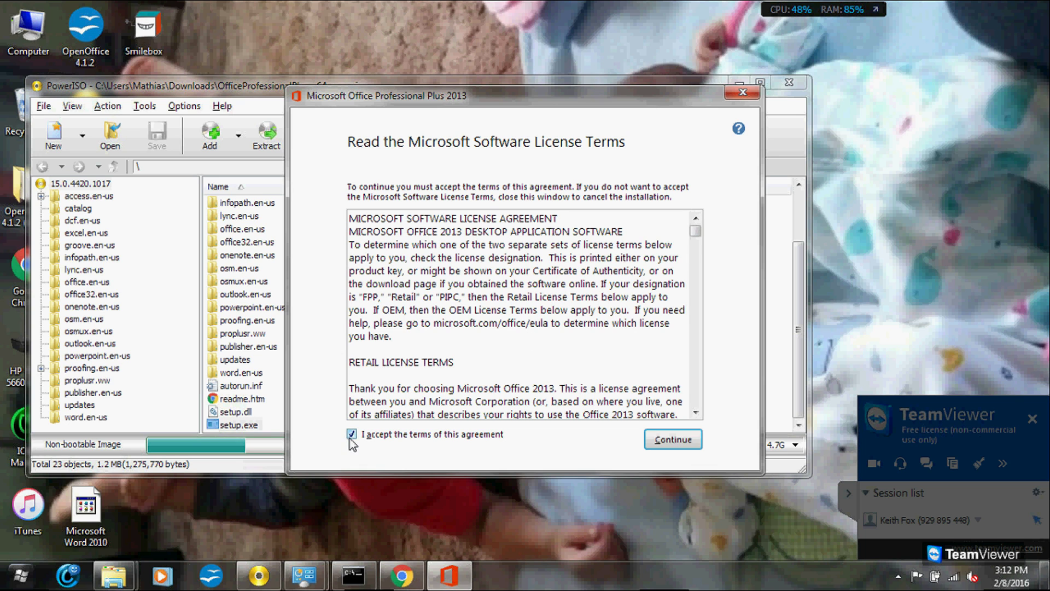
left_click(674, 440)
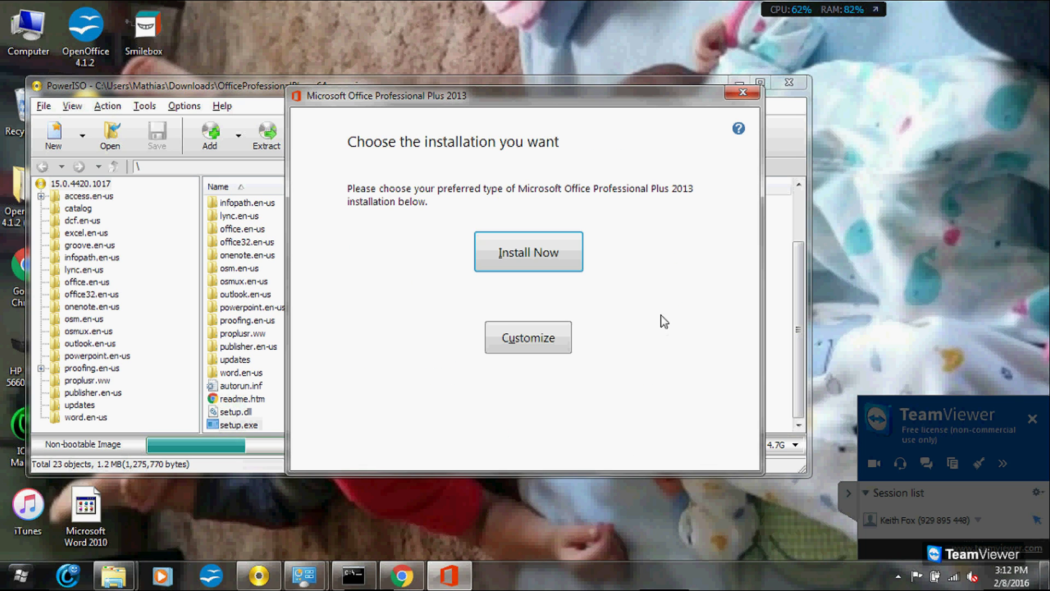
left_click(528, 338)
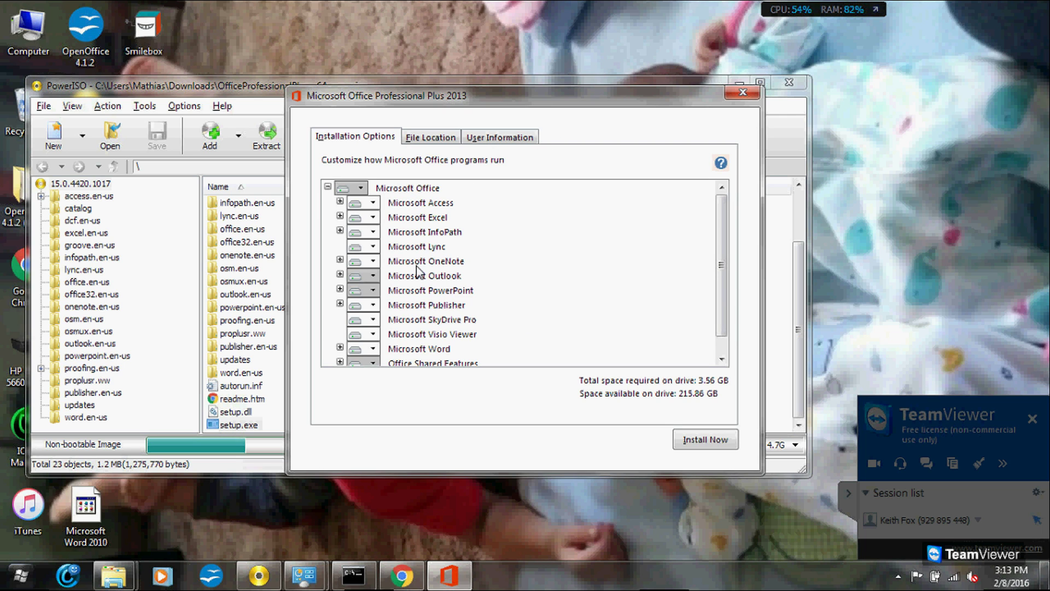
- Review the Microsoft Excel feature options, the install file location and the user information
left_click(374, 217)
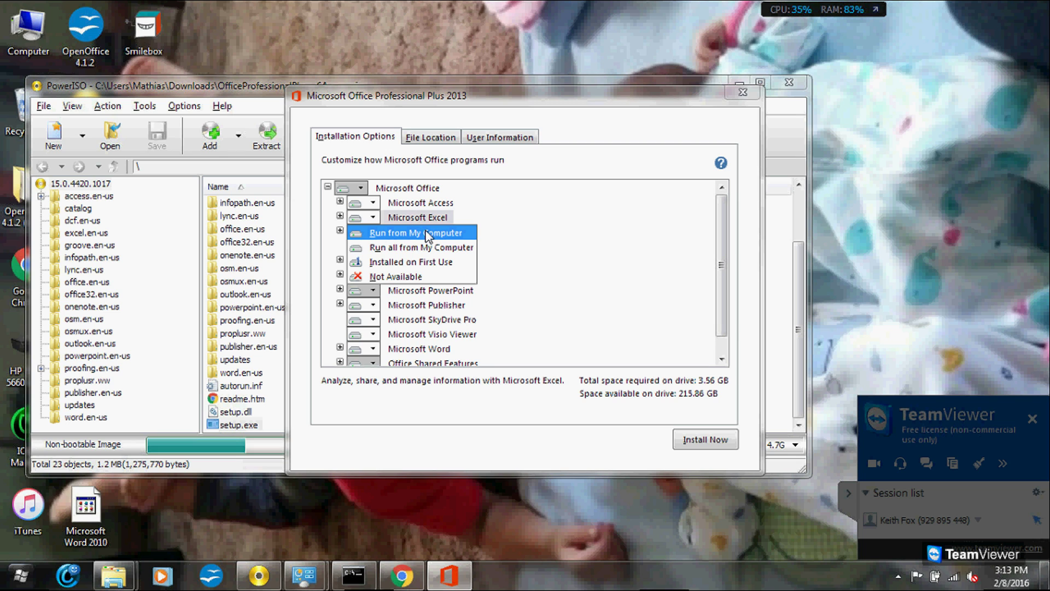
left_click(339, 217)
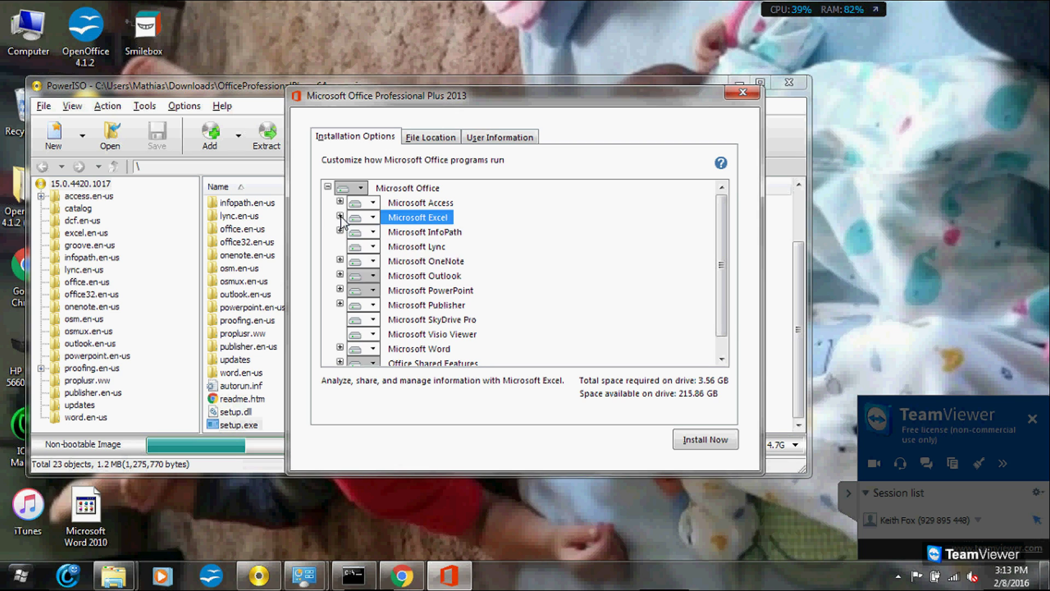
left_click(339, 217)
scroll(430, 230, "down", 1)
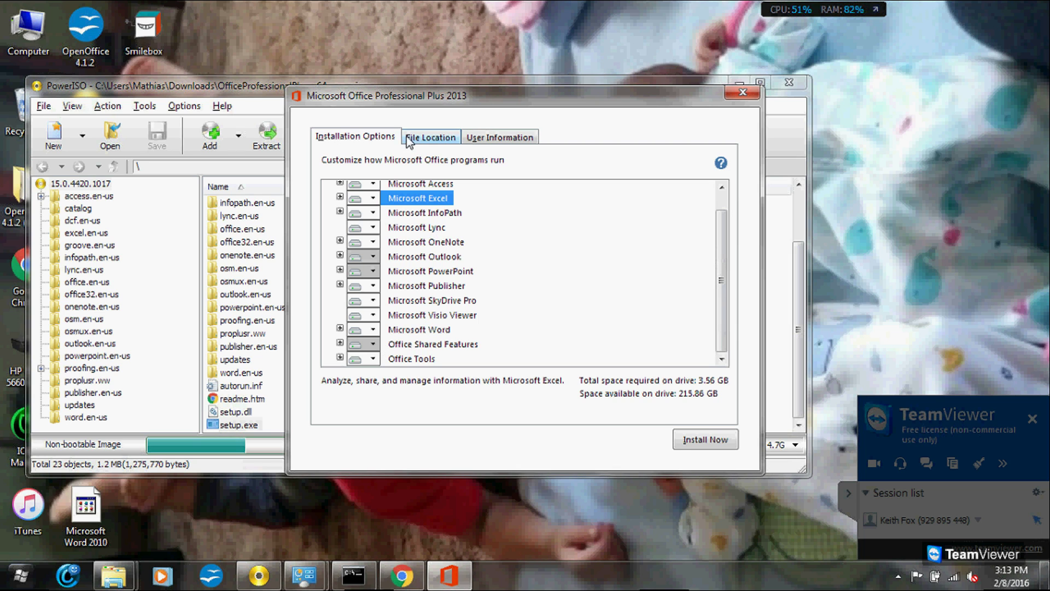
left_click(454, 136)
left_click(482, 135)
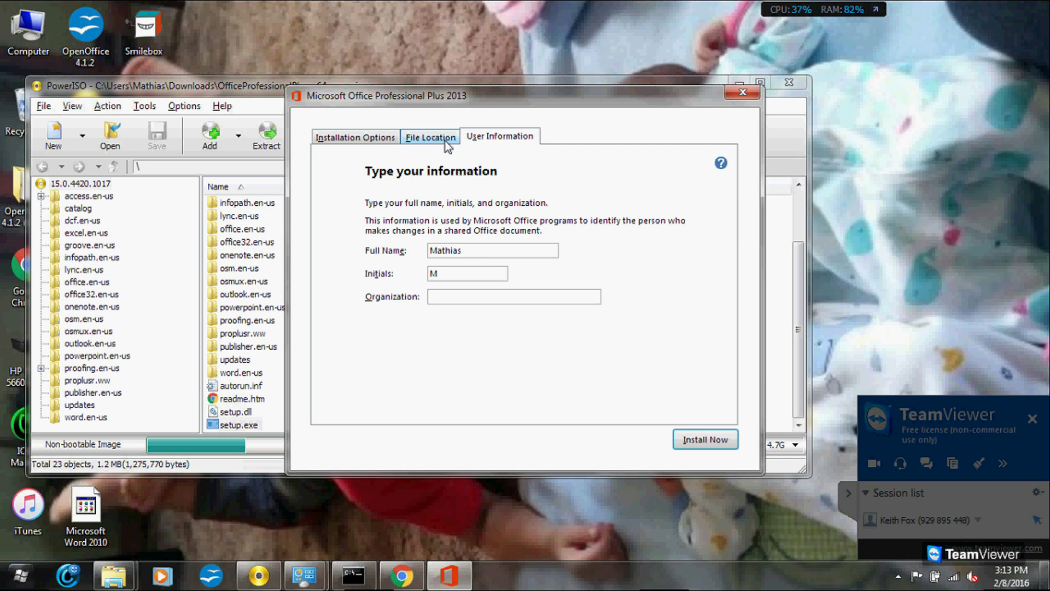
- Begin the Office Professional Plus 2013 installation with Install Now
left_click(702, 440)
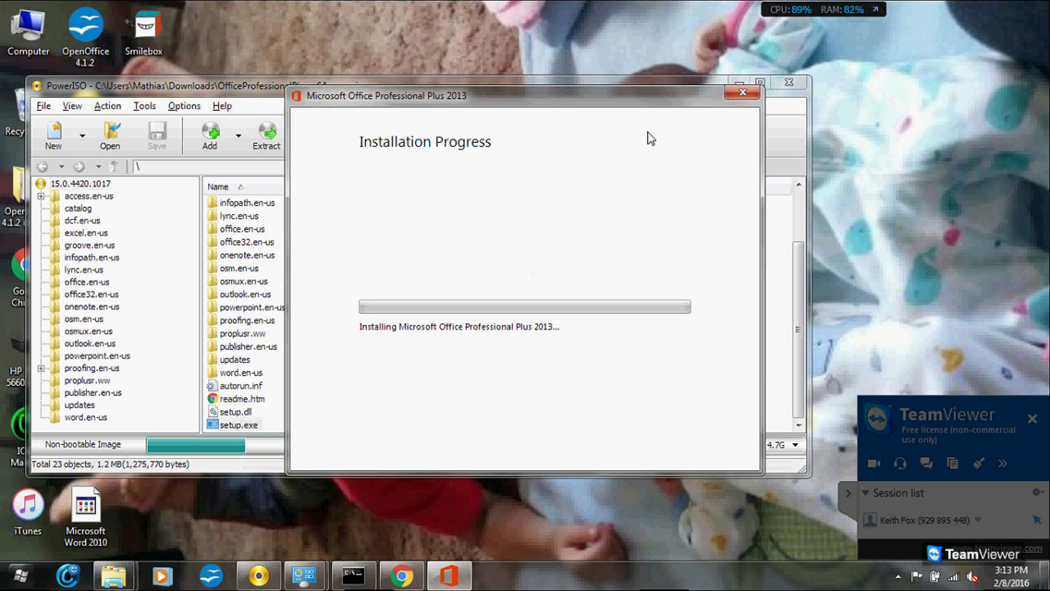